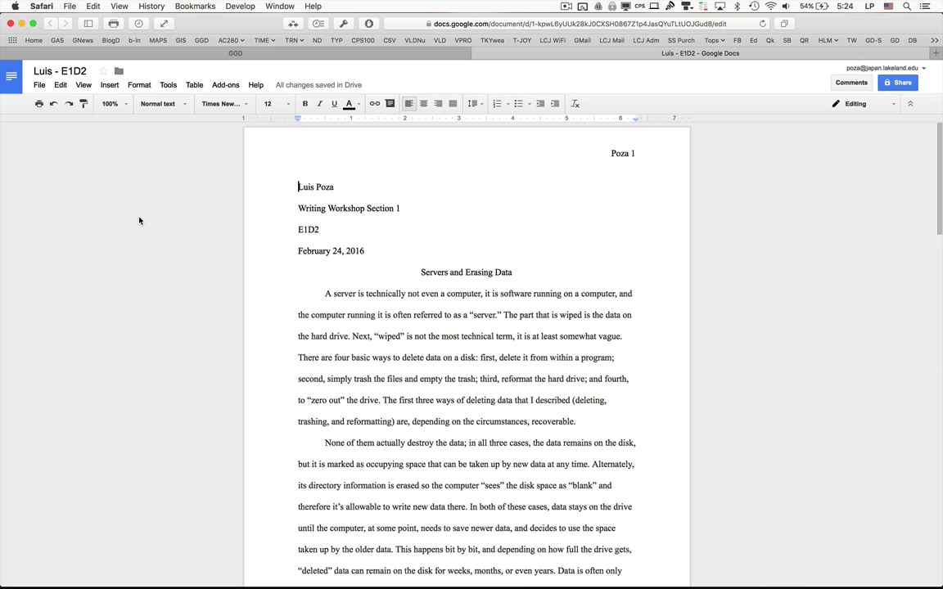
Select the 'Servers and Erasing Data' essay body, from its first paragraph through its last sentence
scroll(450, 318, "down", 1)
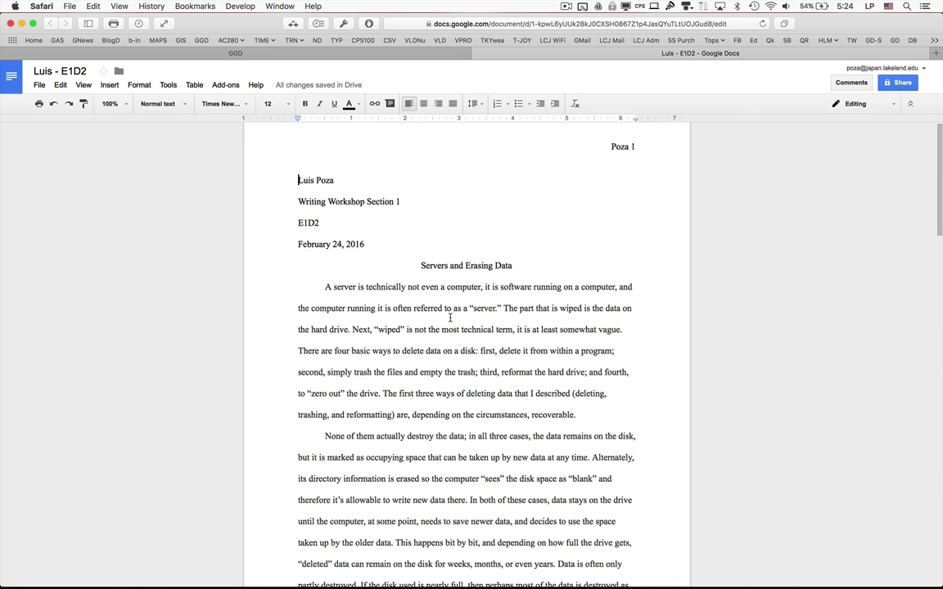
scroll(450, 317, "down", 5)
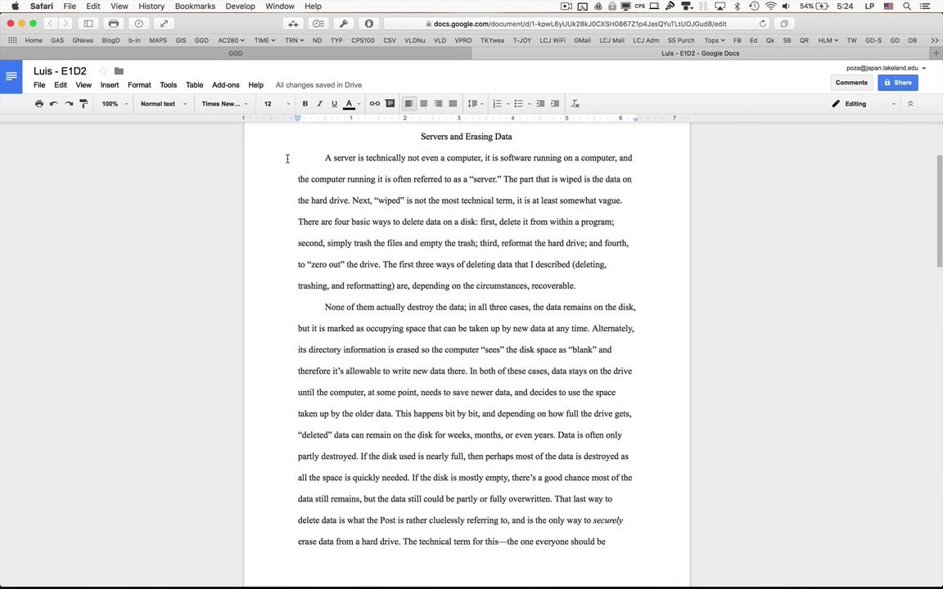
scroll(287, 159, "up", 2)
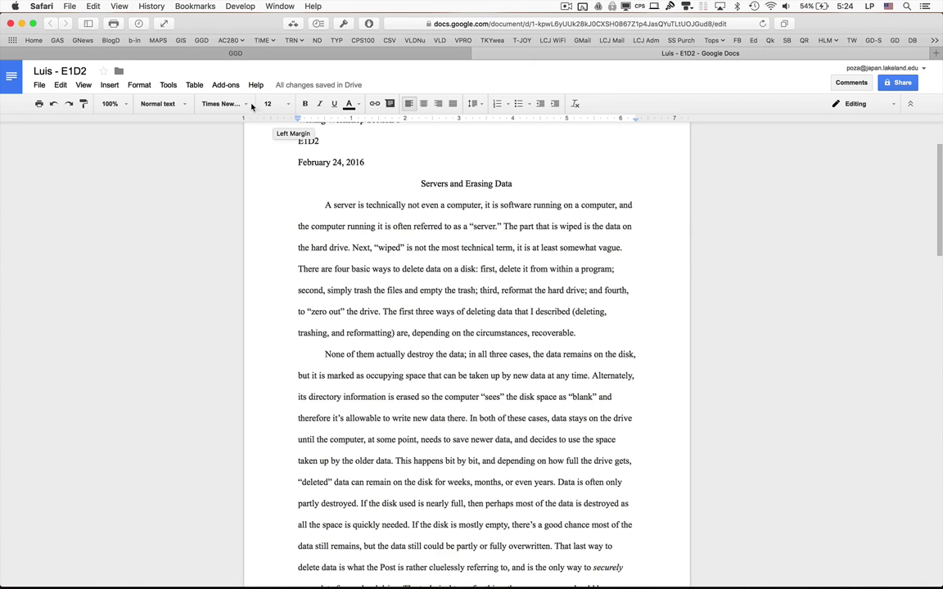
left_click_drag(323, 205, 371, 261)
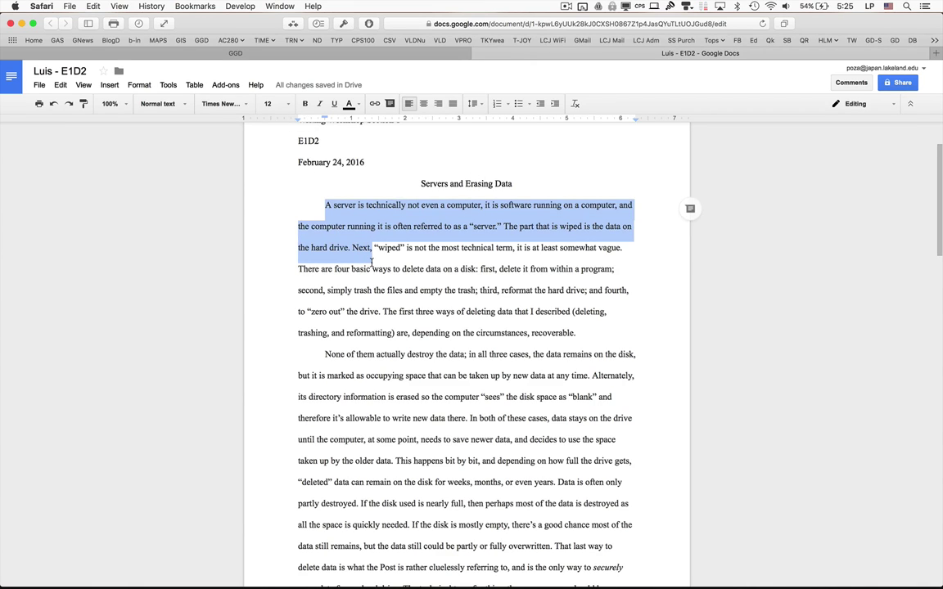
scroll(371, 262, "down", 20)
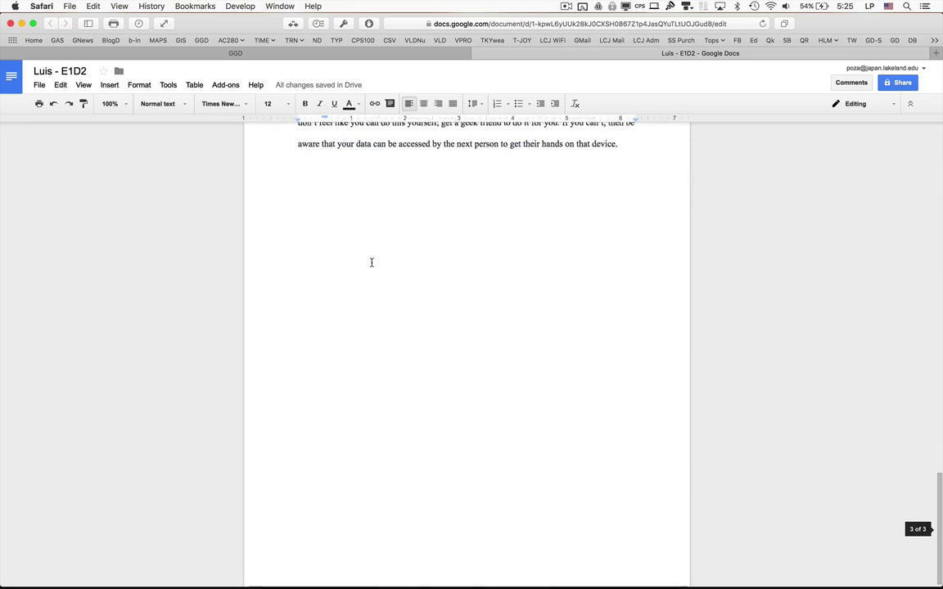
left_click(640, 259, "shift")
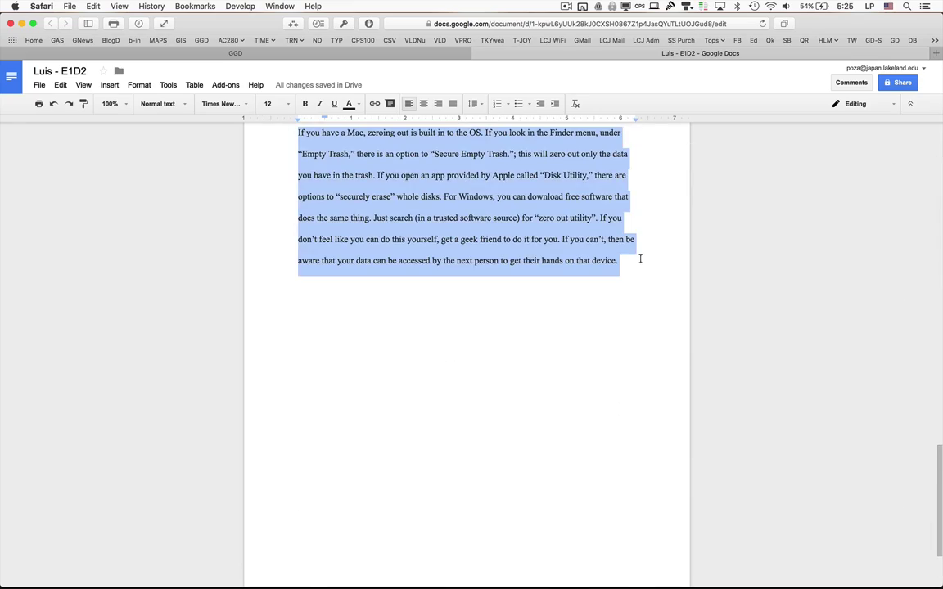
scroll(640, 259, "up", 20)
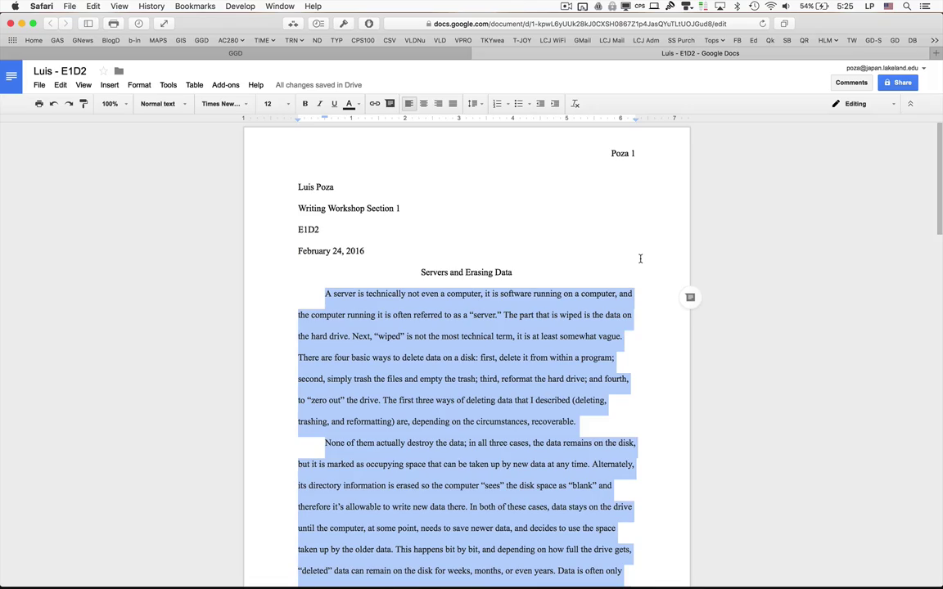
scroll(639, 259, "down", 20)
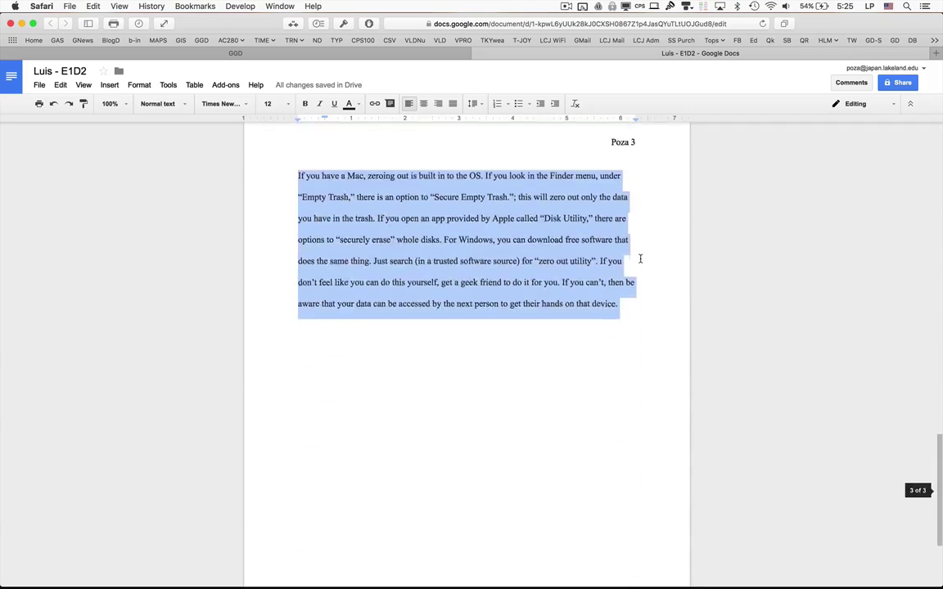
scroll(640, 259, "up", 15)
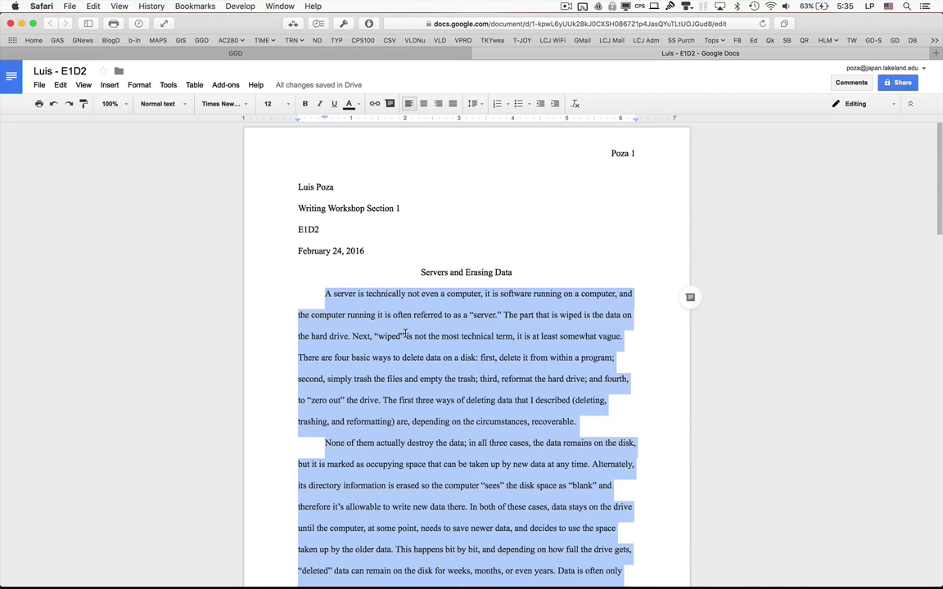
right_click(405, 334)
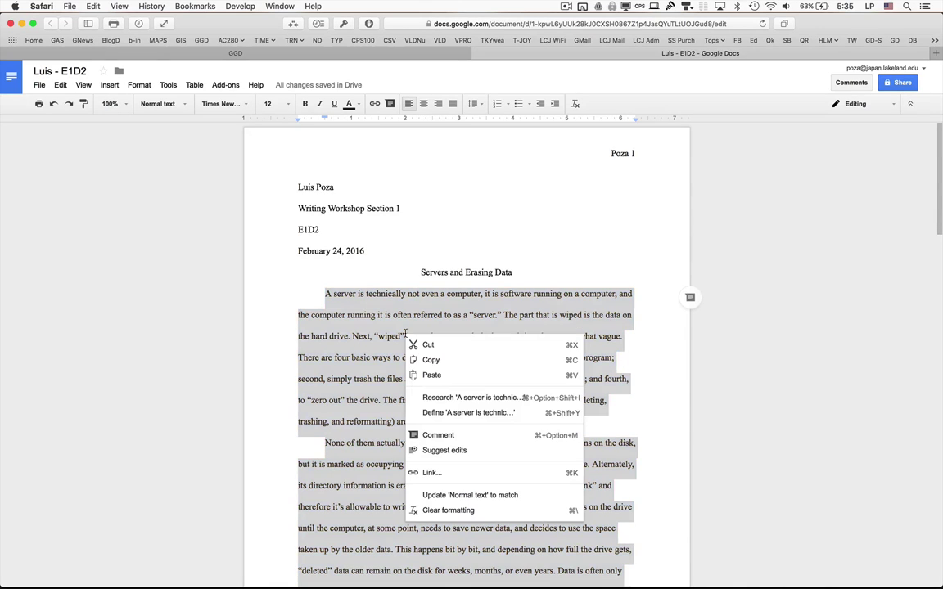
left_click(445, 365)
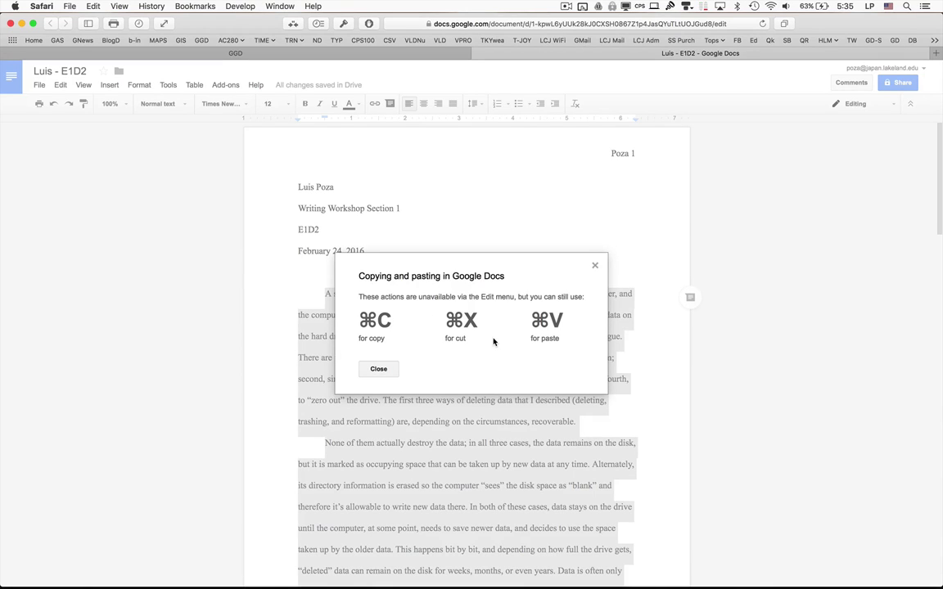
left_click(595, 267)
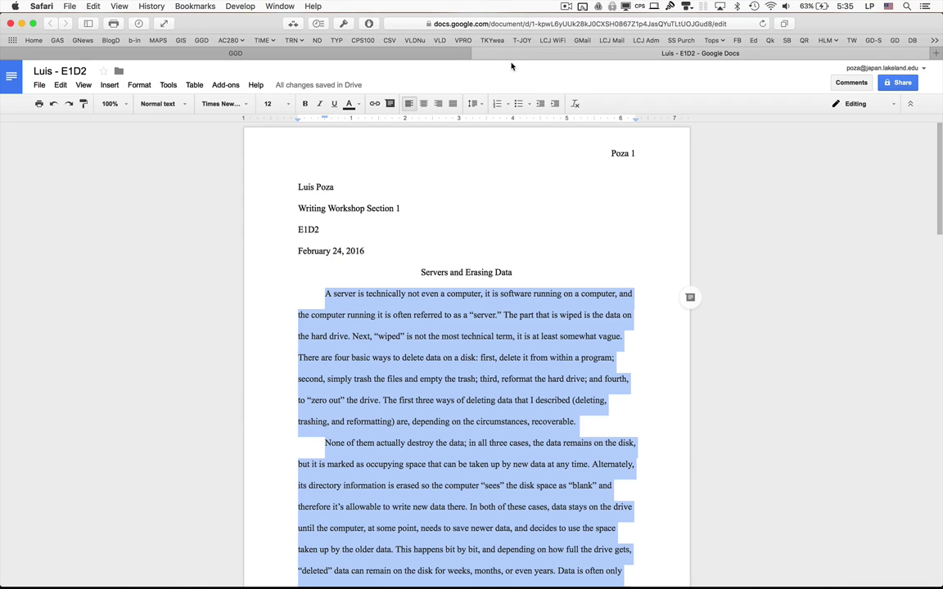
Copy the selected essay text with Safari's Edit > Copy
left_click(92, 5)
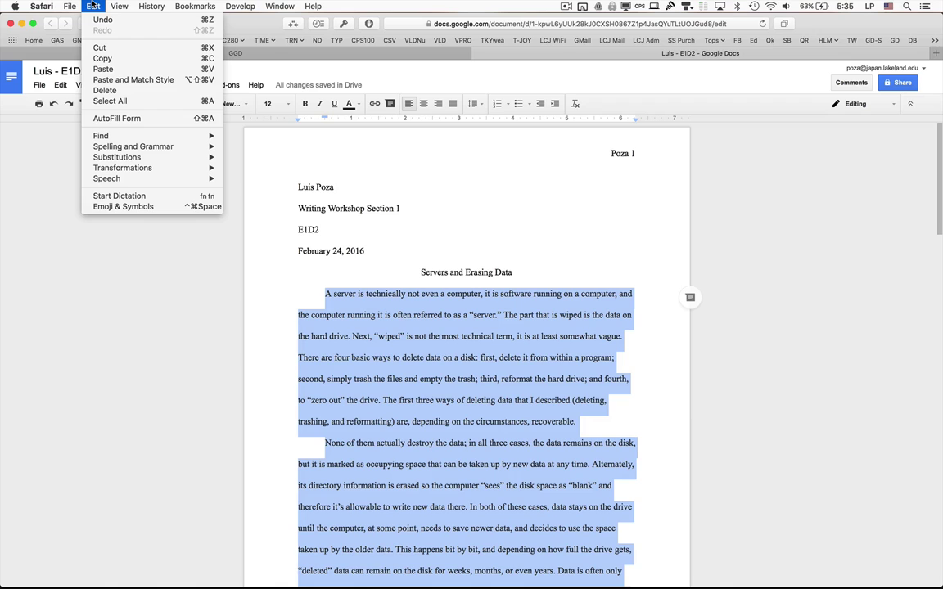
left_click(110, 59)
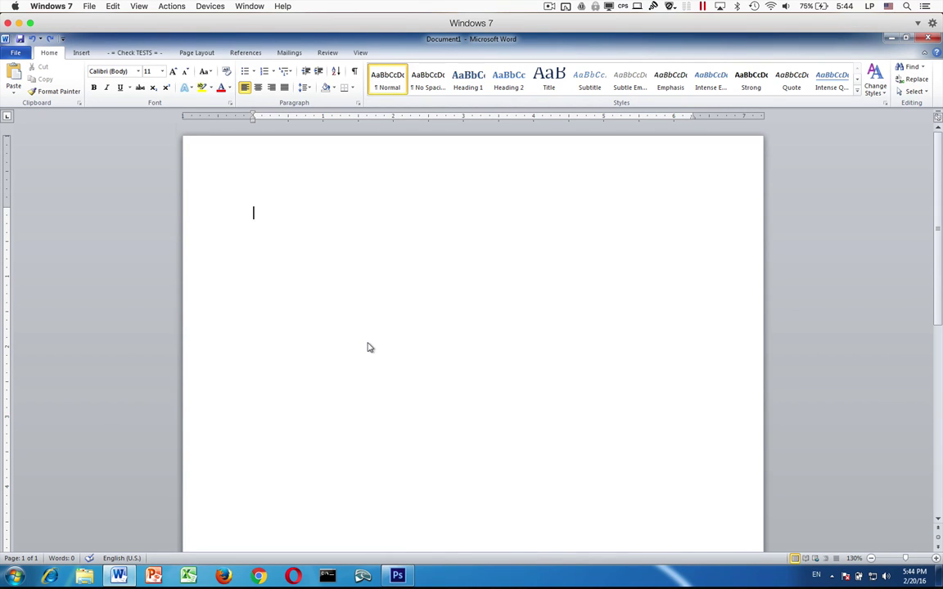
Paste the essay into Word's blank Document1 and return to the top of the 858-word text
key("ctrl+v")
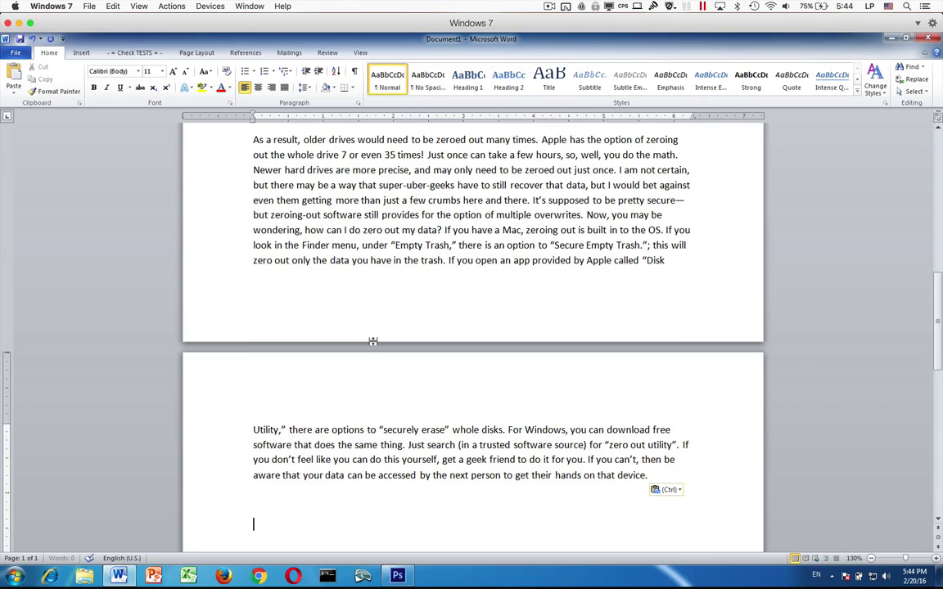
scroll(372, 341, "up", 15)
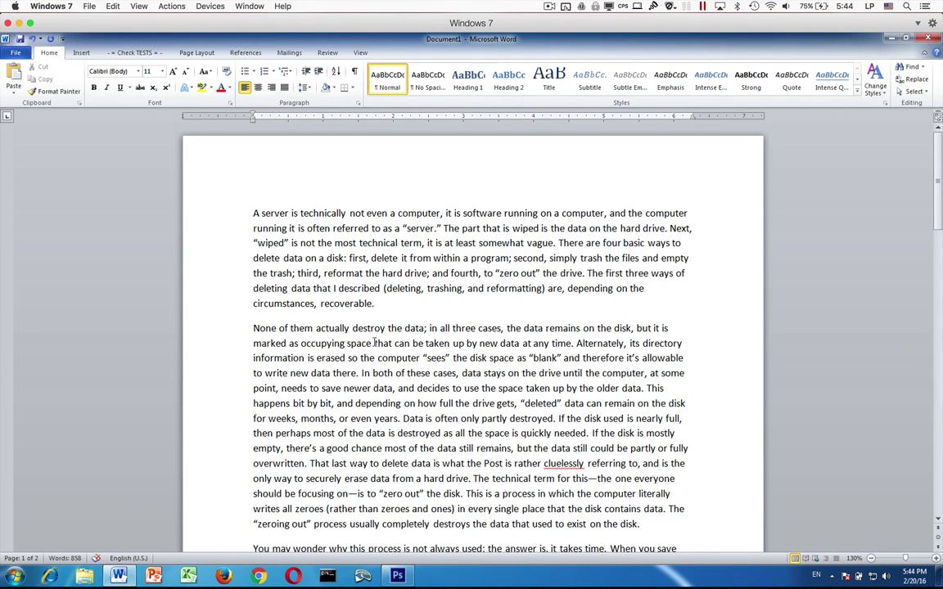
Select the entire essay and set its line spacing to single (1.0)
key("ctrl+a")
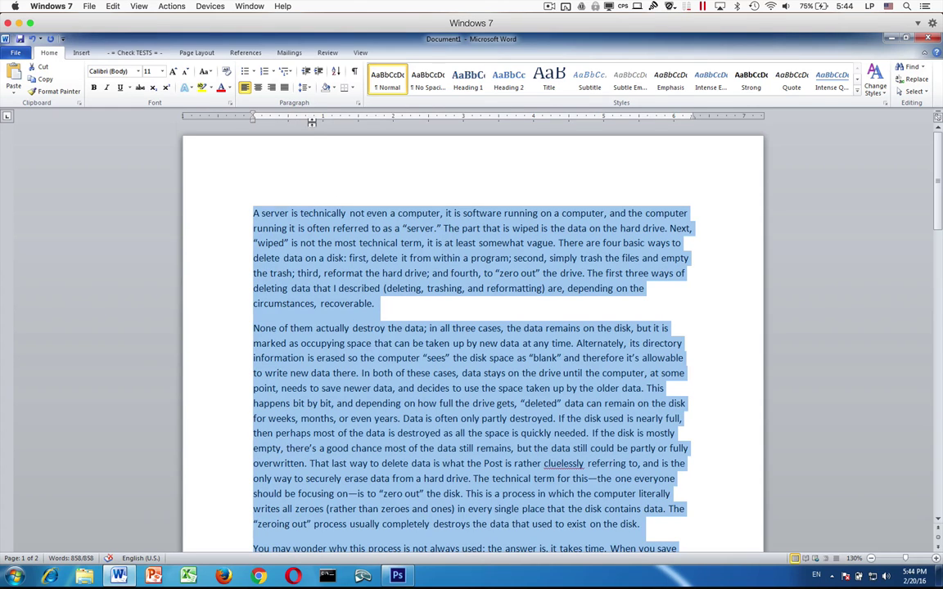
left_click(301, 88)
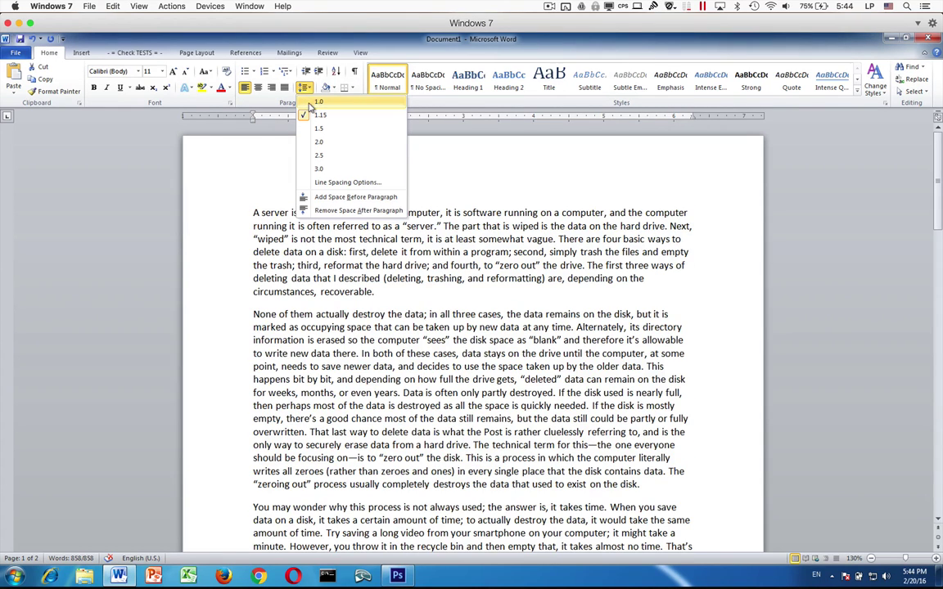
left_click(315, 101)
left_click(306, 88)
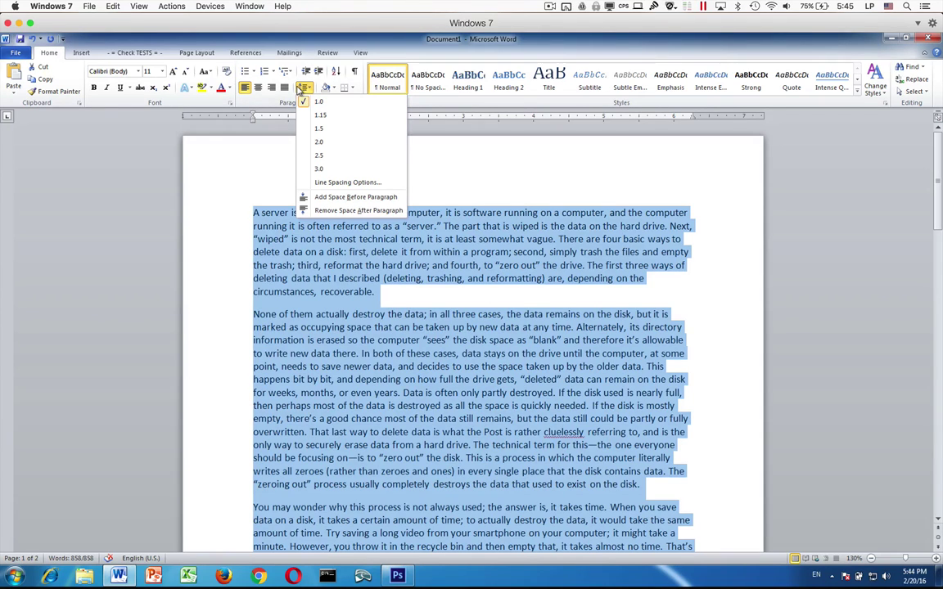
left_click(301, 89)
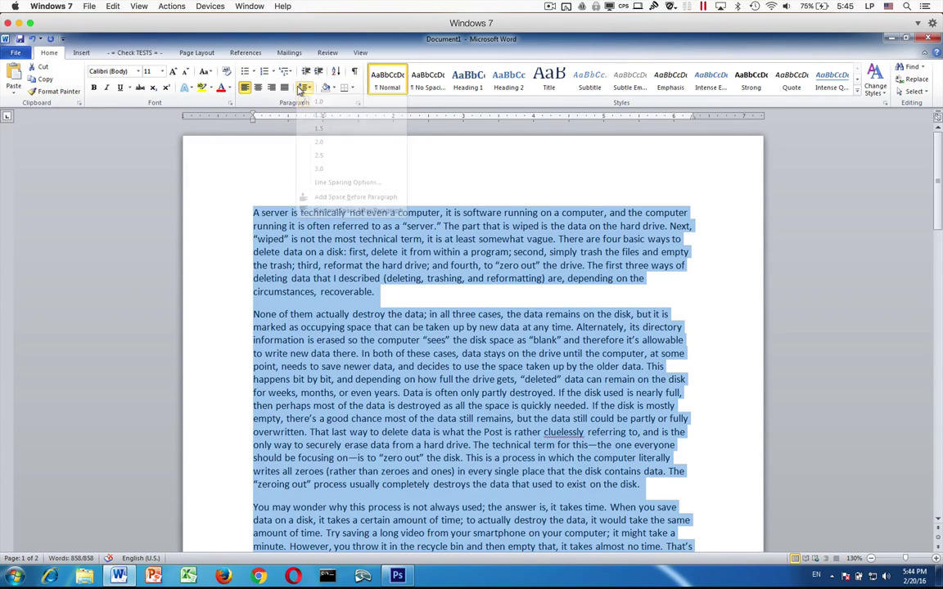
Set spacing after paragraphs to 0 pt and indent each first line half an inch
left_click(187, 54)
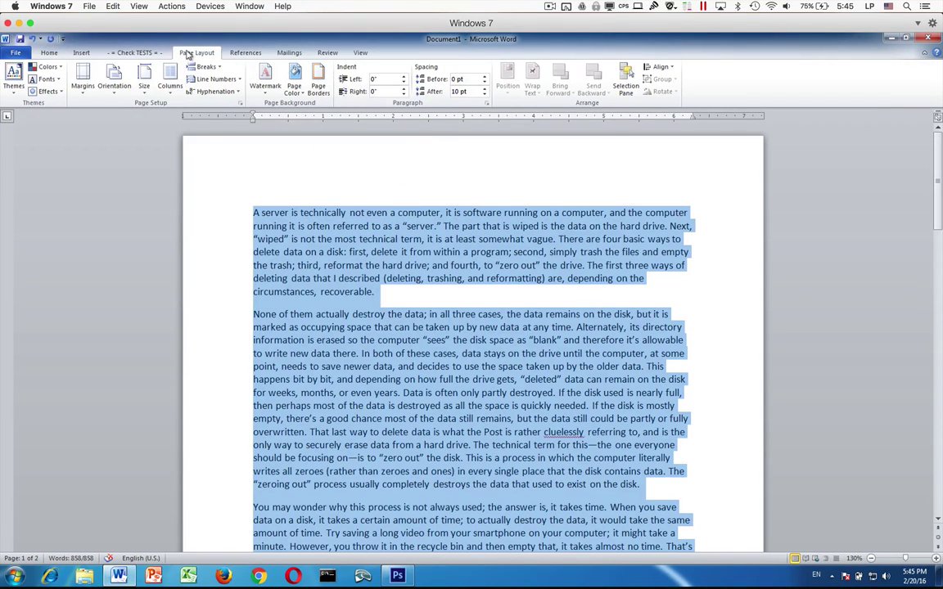
left_click(482, 96)
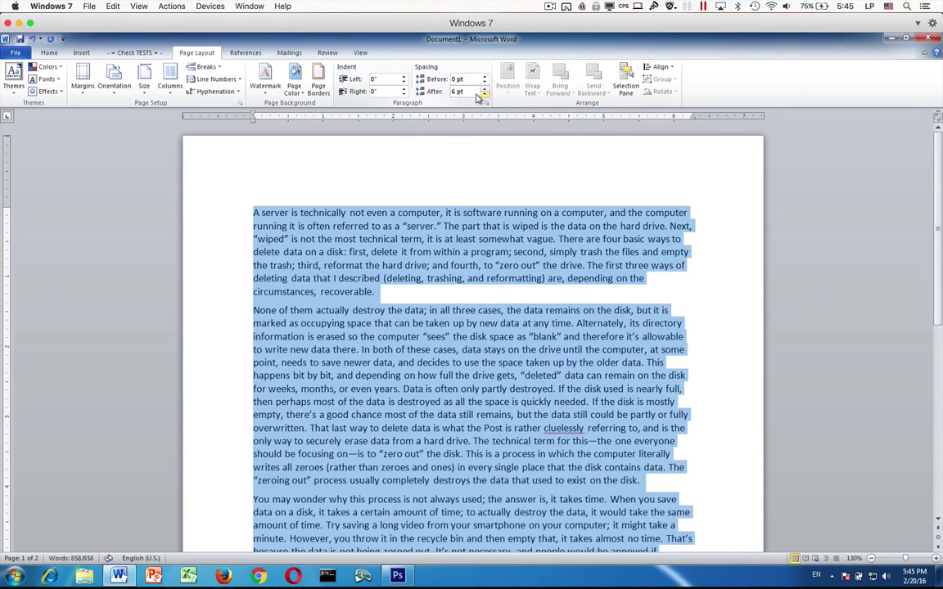
left_click(483, 96)
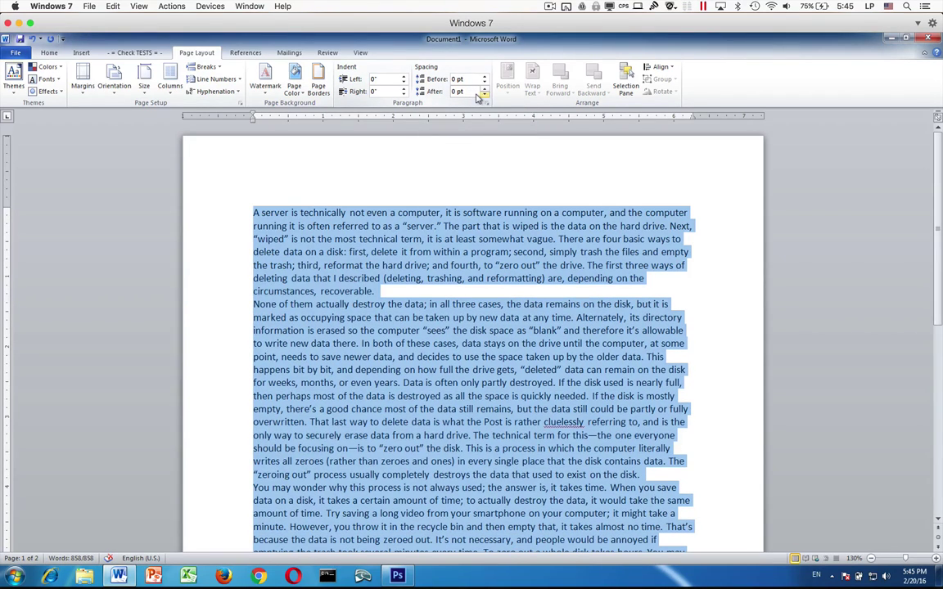
left_click(43, 53)
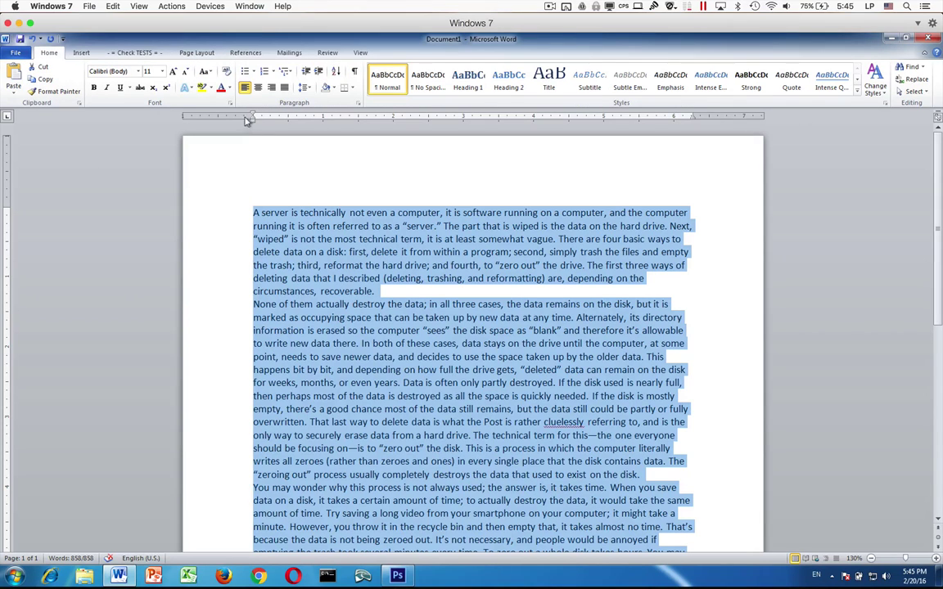
left_click_drag(250, 114, 284, 117)
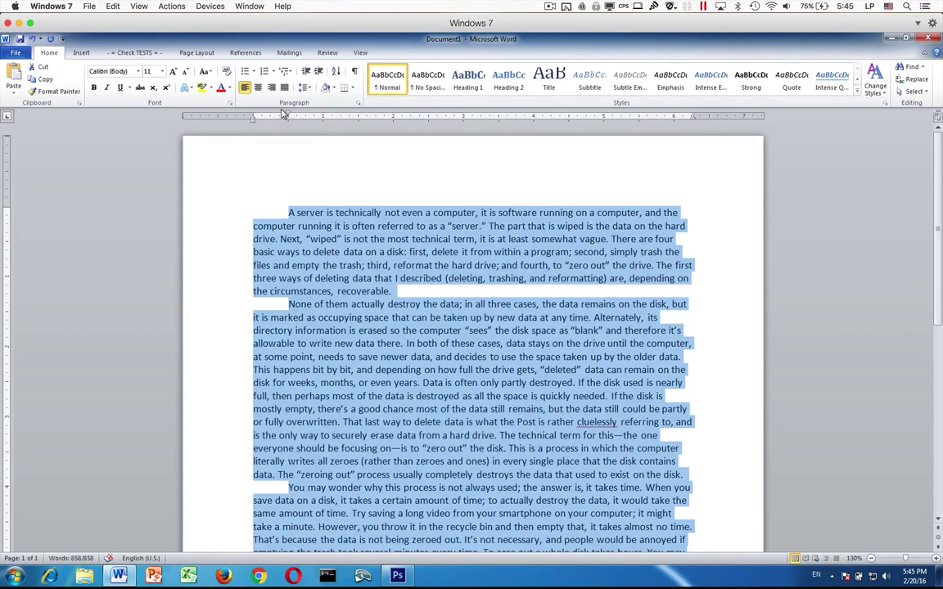
Move the first-line indent marker back to the left margin and deselect the text
mouse_move(280, 116)
left_mouse_down()
mouse_move(224, 116)
mouse_move(248, 116)
left_mouse_up()
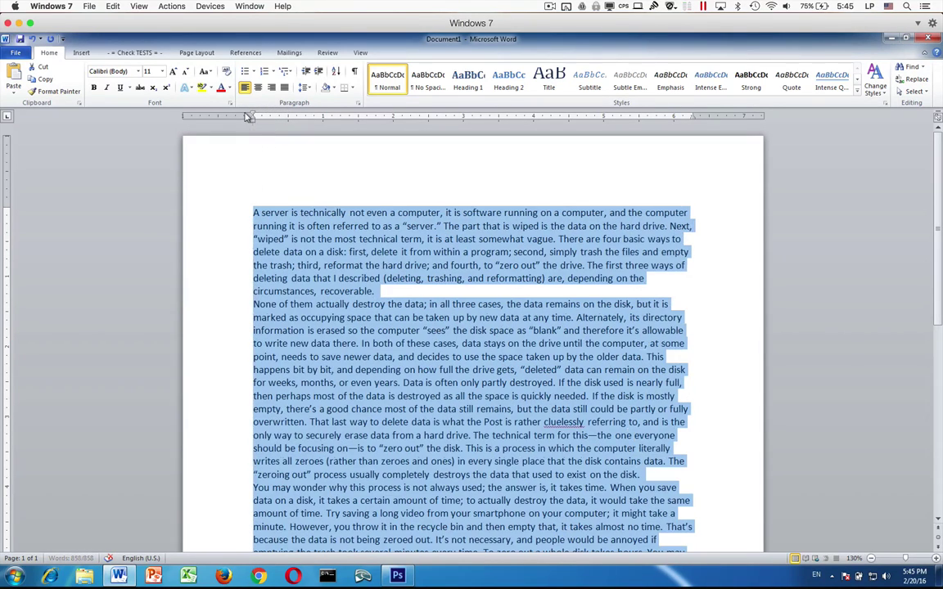
left_click(251, 211)
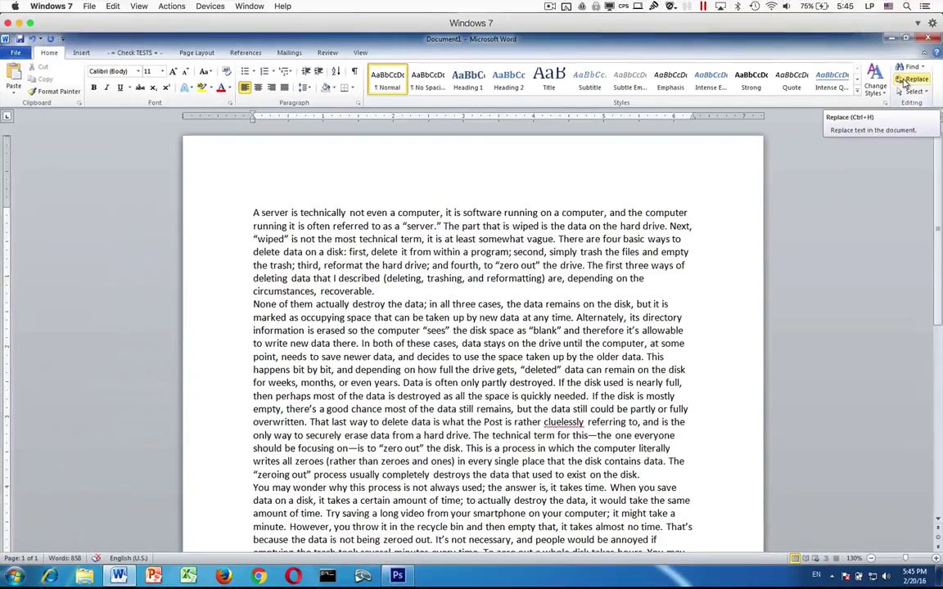
In Replace, enter '.' as Find what and '.^p^p^p' as Replace with
left_click(863, 143)
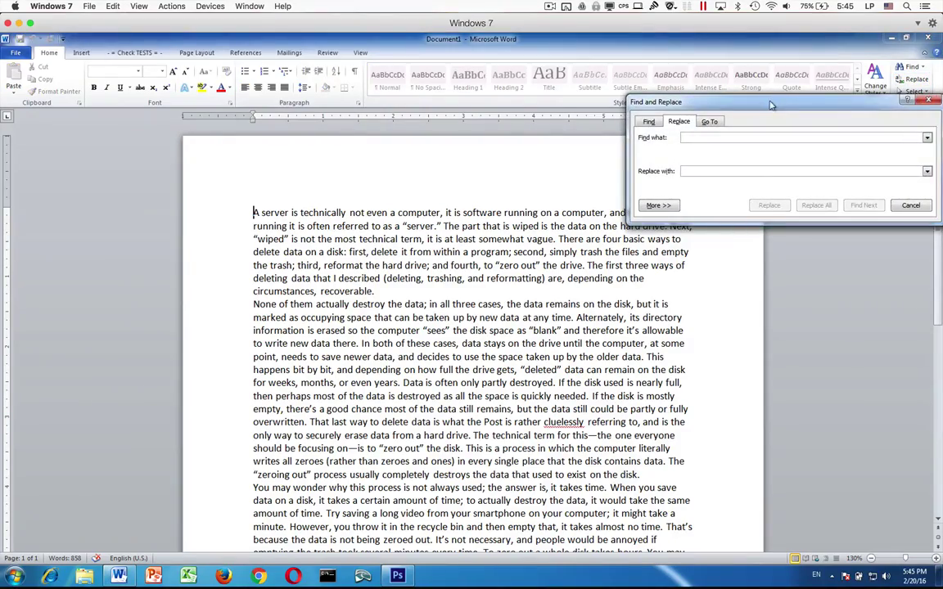
left_click_drag(771, 105, 696, 167)
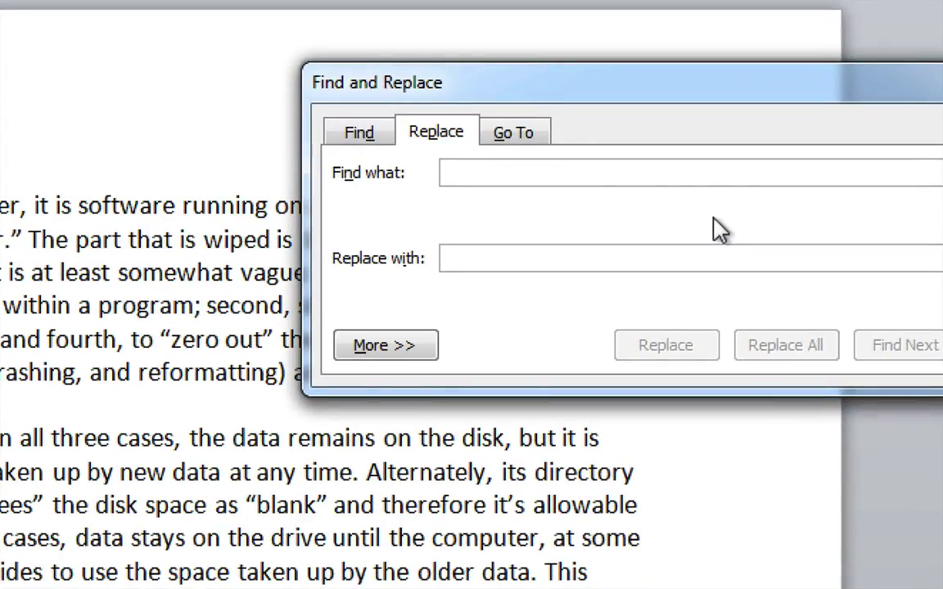
type(".")
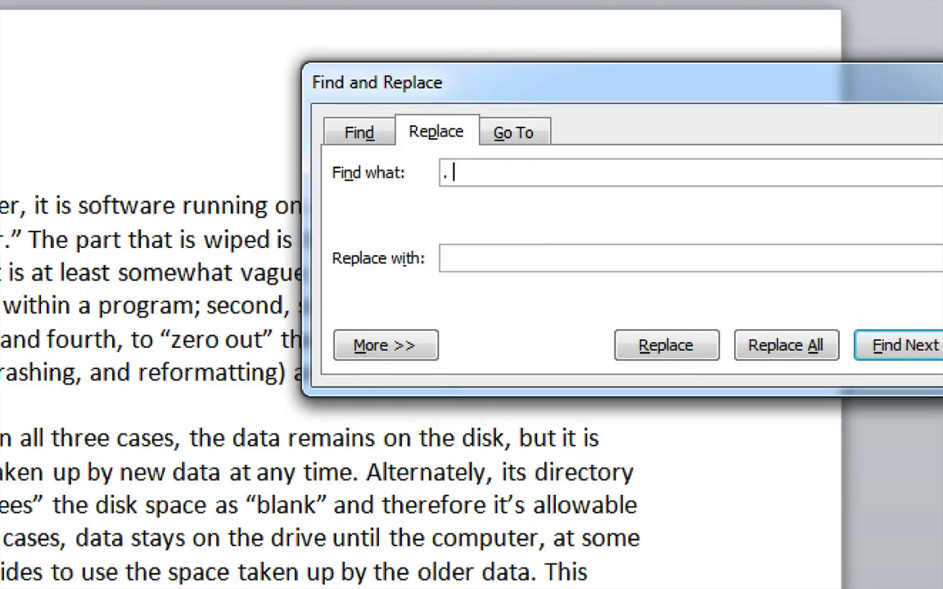
left_click(518, 257)
type(".^p^p^p")
left_click_drag(488, 255, 501, 255)
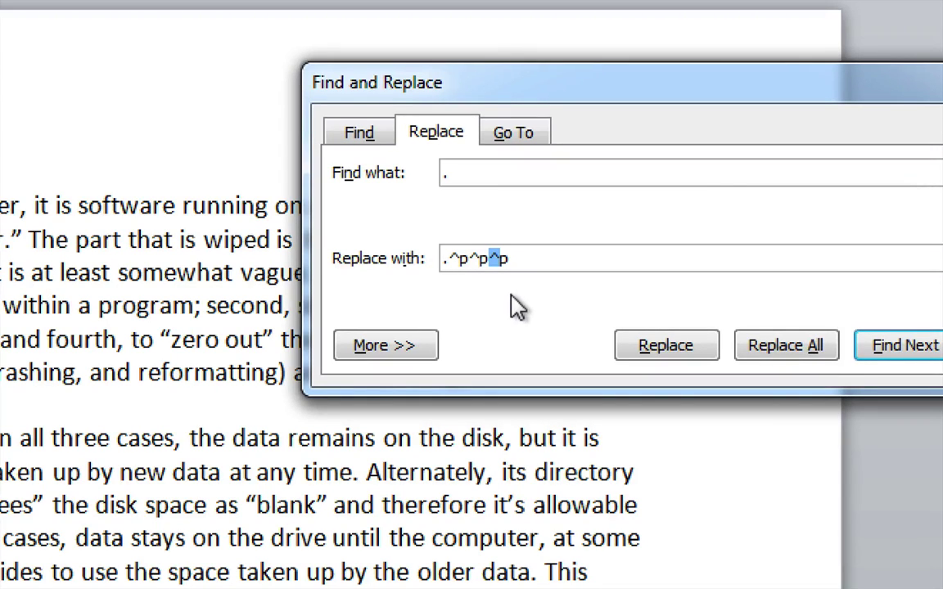
left_click(519, 258)
key("shift+Left")
key("shift+Left")
key("shift+Left")
key("shift+Left")
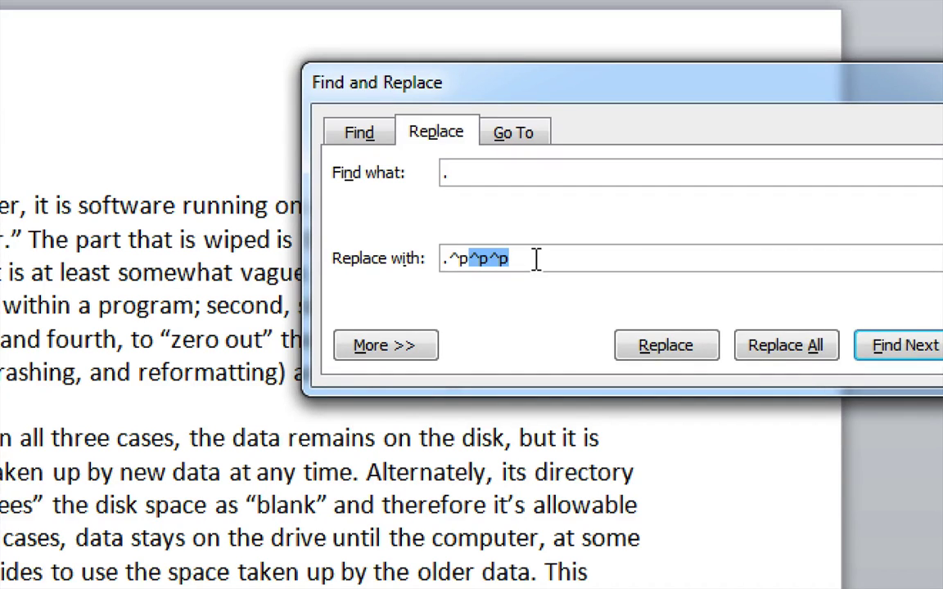
key("shift+Left")
key("shift+Left")
key("Right")
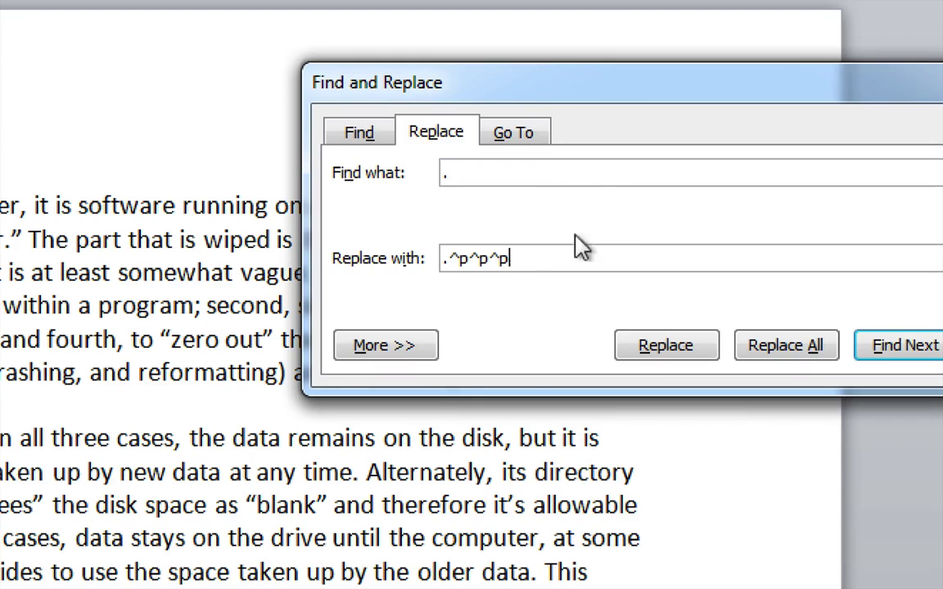
left_click(481, 169)
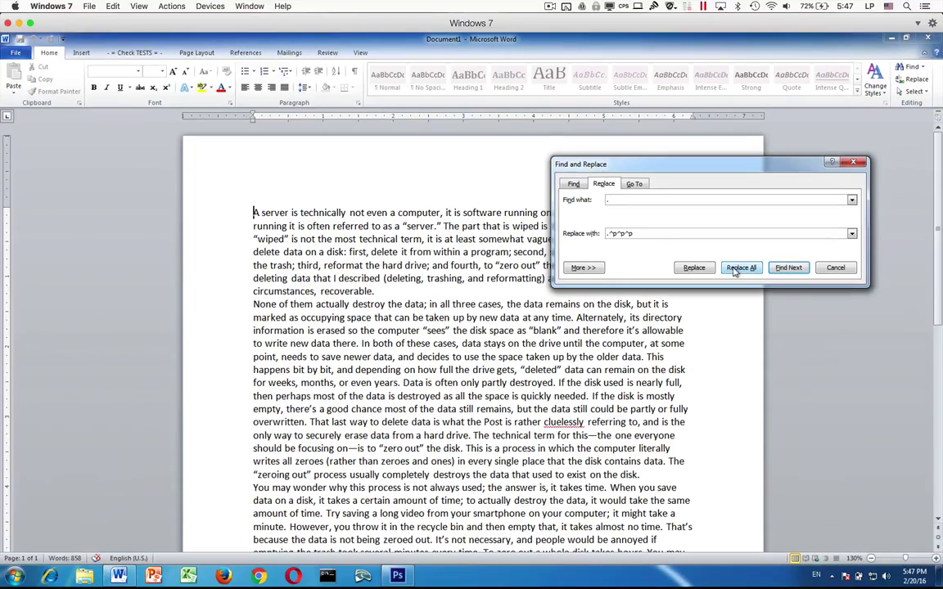
Replace all 37 periods, dismiss the confirmation, and close Find and Replace
left_click(736, 268)
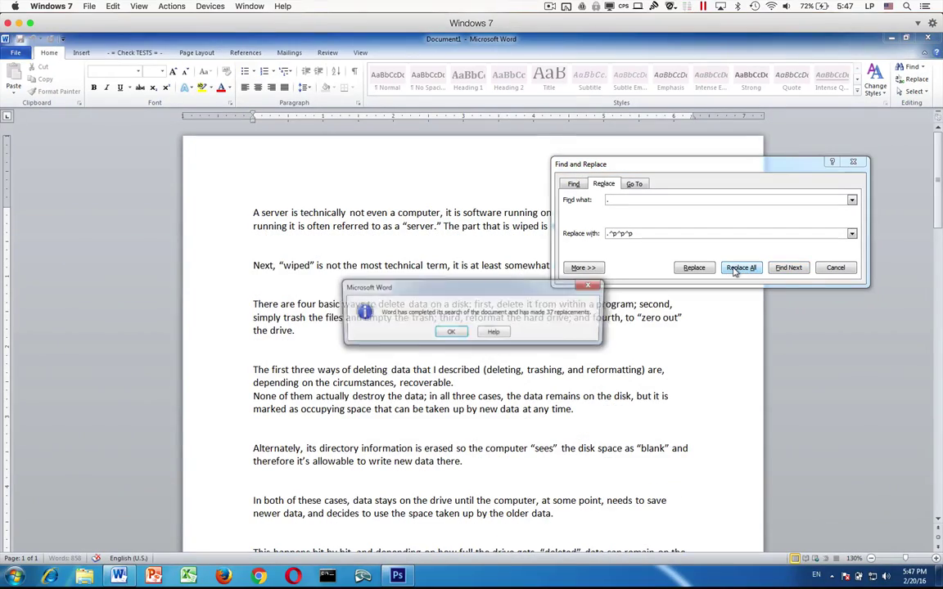
left_click(450, 329)
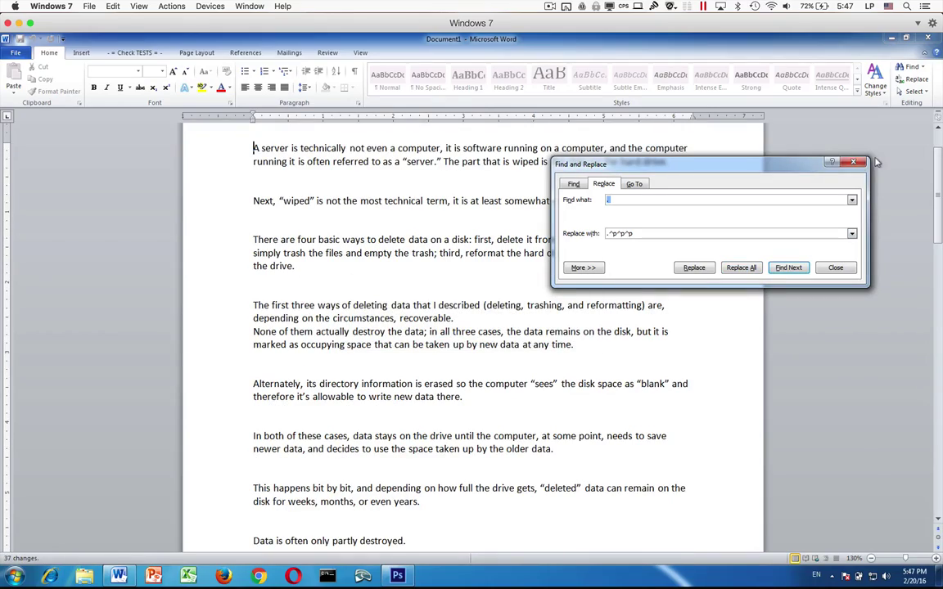
key("Escape")
scroll(489, 339, "up", 2)
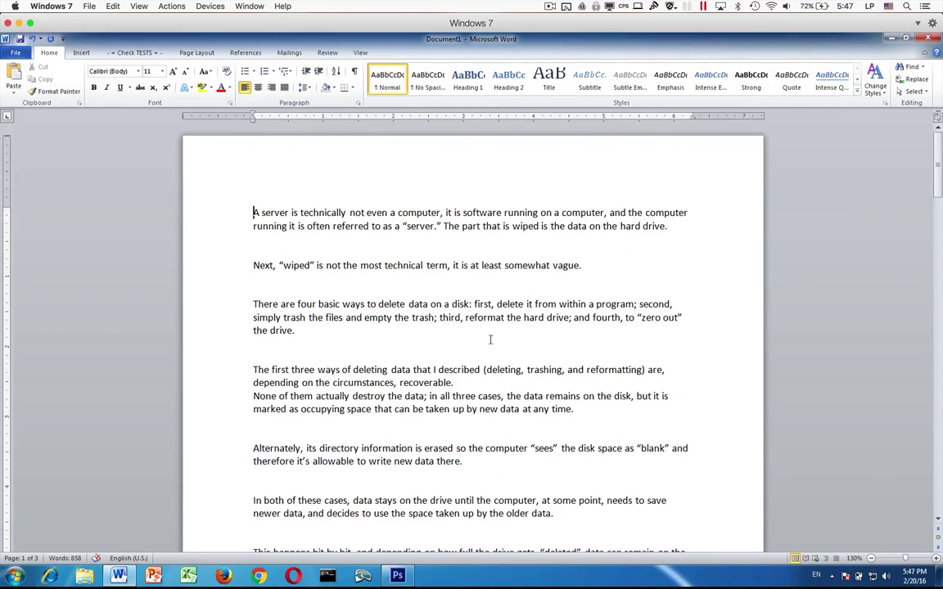
scroll(489, 340, "down", 8)
scroll(490, 339, "up", 8)
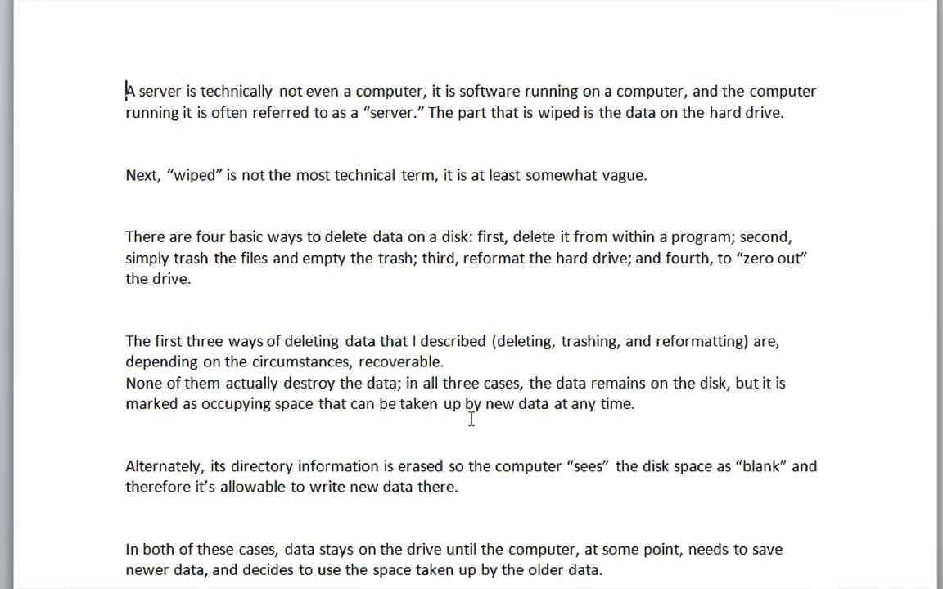
Place the insertion point right after the sentence ending 'recoverable.'
left_click(458, 381)
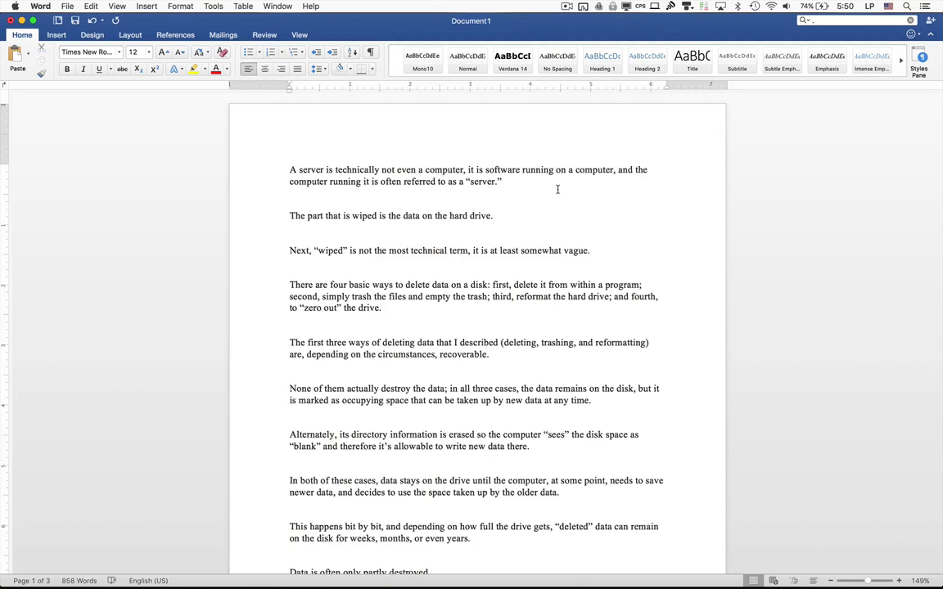
Select sentences one at a time to read their word counts, ending on 12 of 858
triple_click(432, 213)
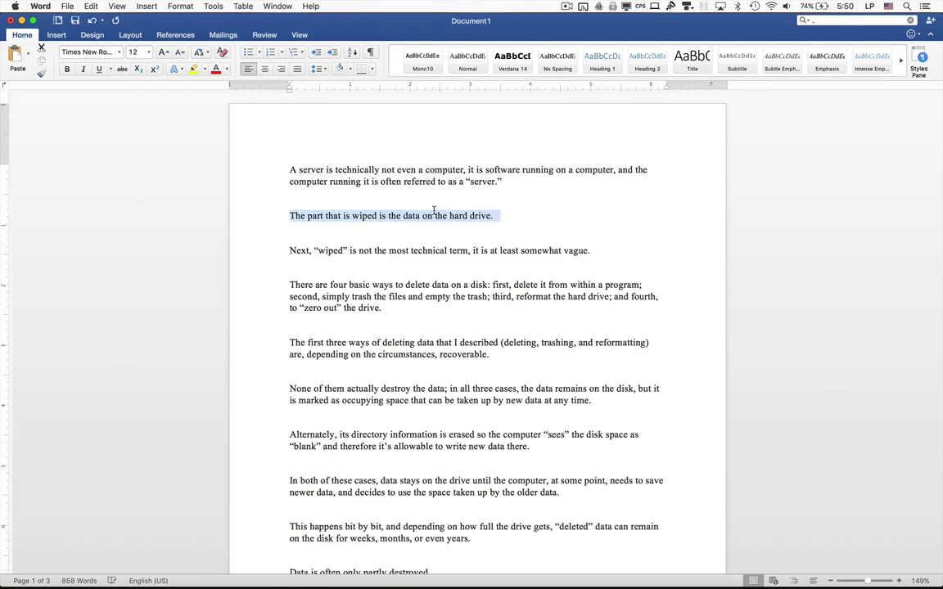
double_click(434, 213)
triple_click(434, 214)
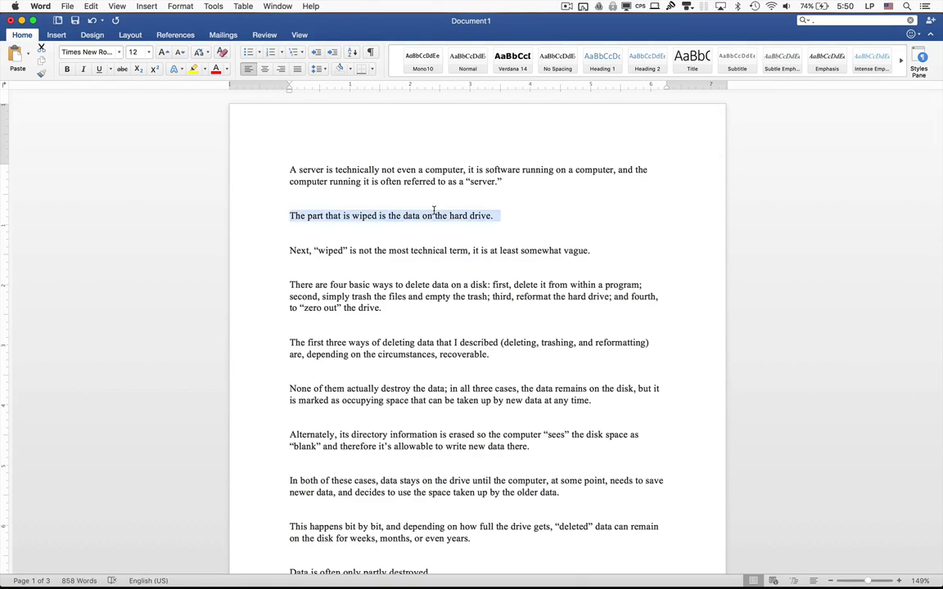
double_click(401, 297)
triple_click(406, 295)
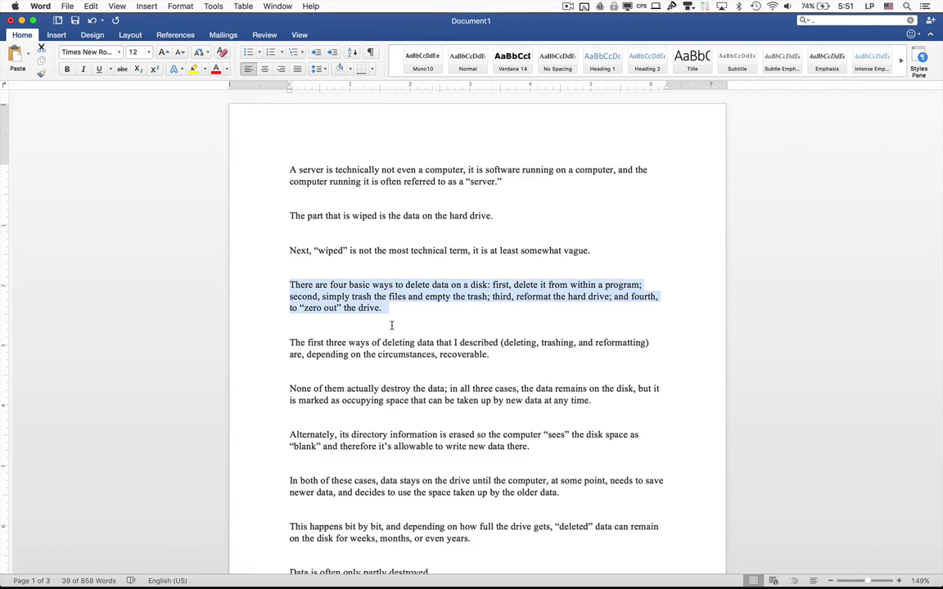
left_click(401, 315)
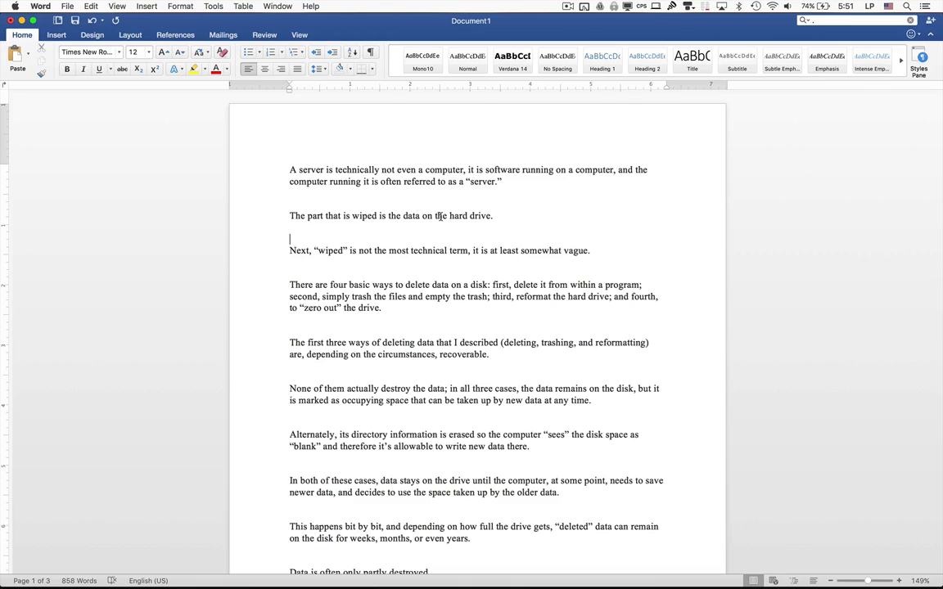
triple_click(439, 216)
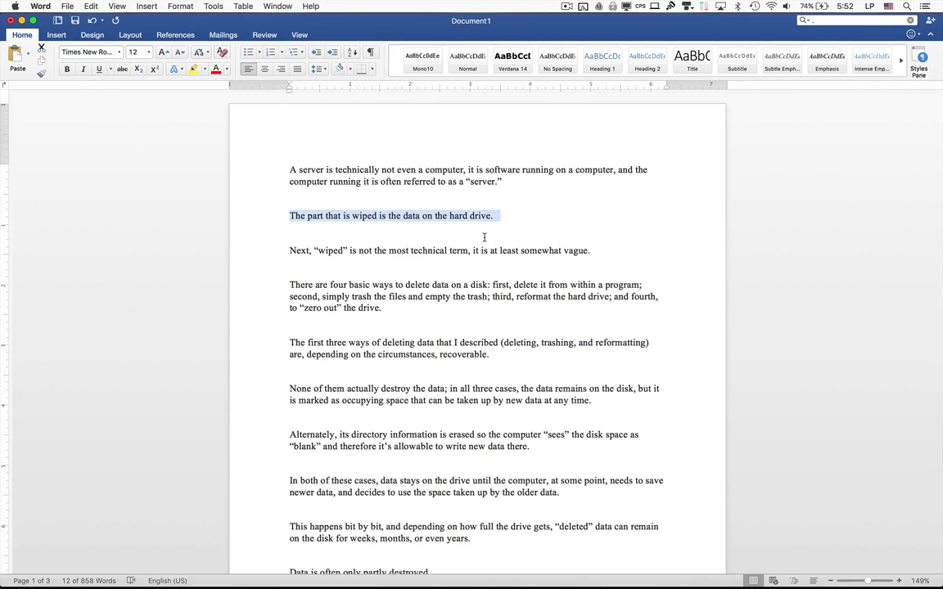
left_click(484, 237)
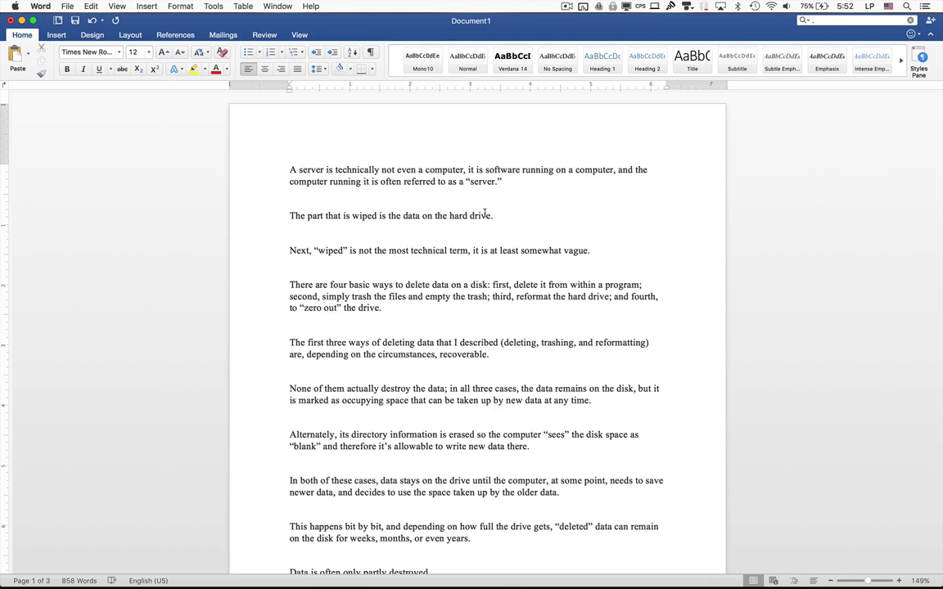
left_click(463, 170)
left_click(467, 171, "shift")
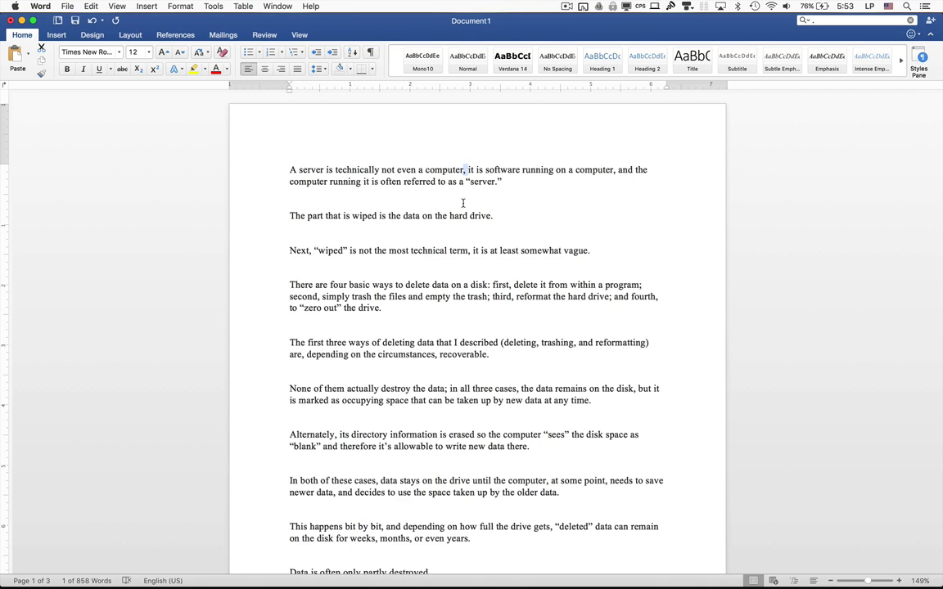
Switch back to the Google Doc, clear the selection, and scroll to page one's top
key("super+Tab")
key("super+Tab")
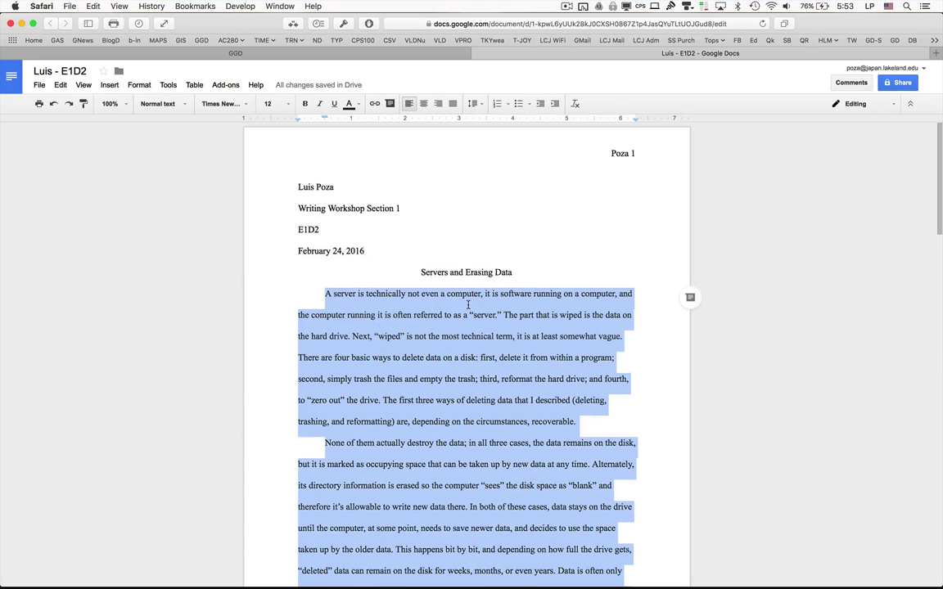
left_click(444, 314)
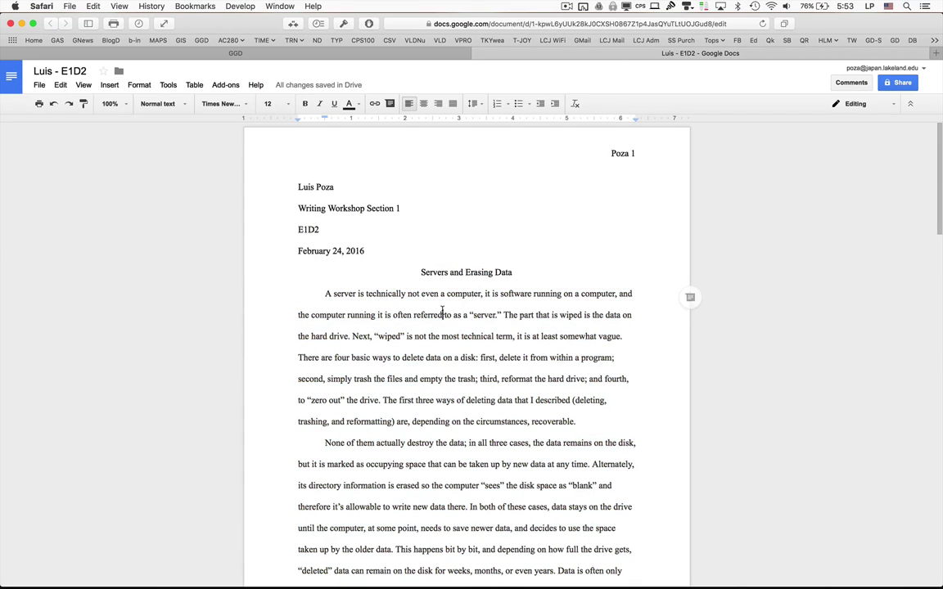
scroll(446, 348, "down", 4)
scroll(446, 349, "up", 2)
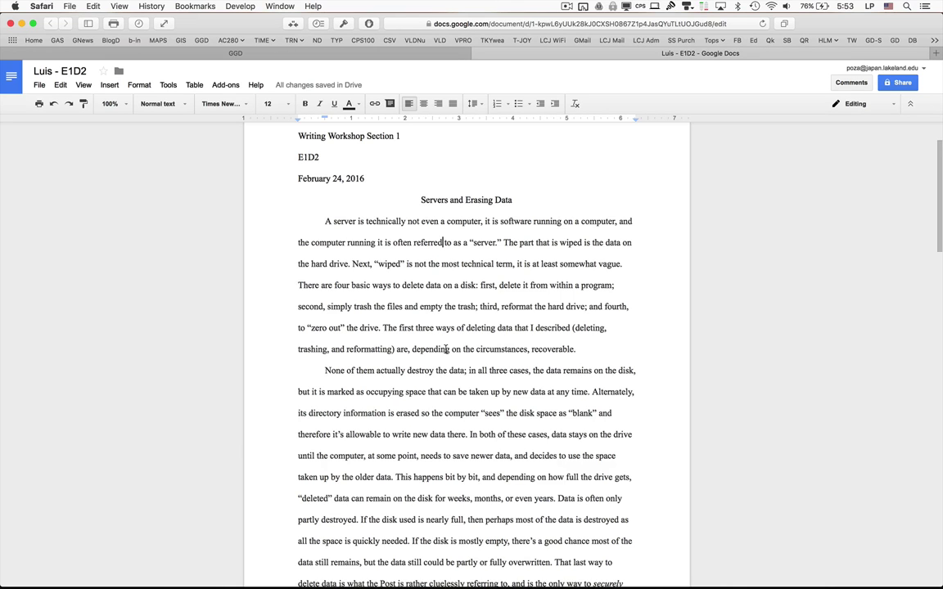
scroll(446, 349, "up", 2)
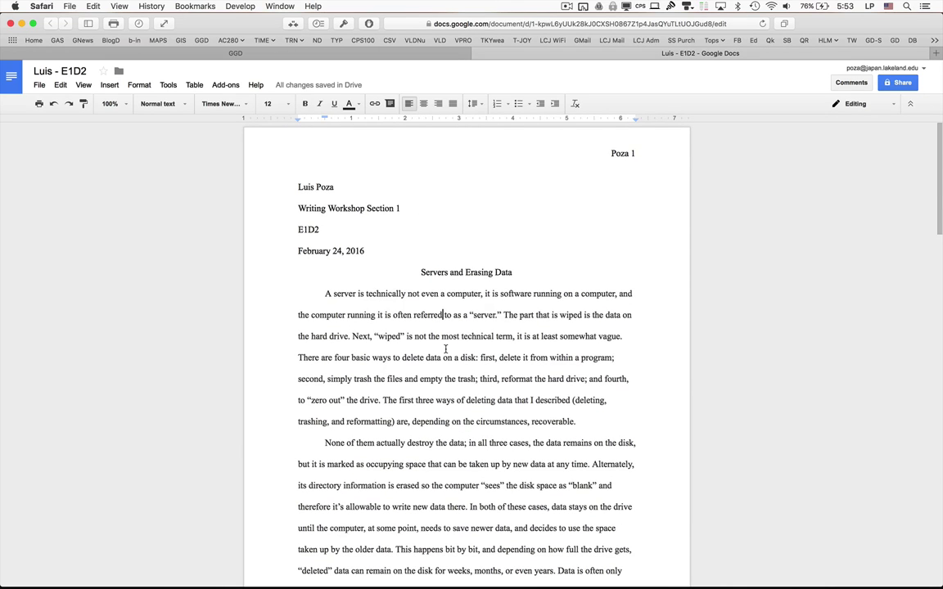